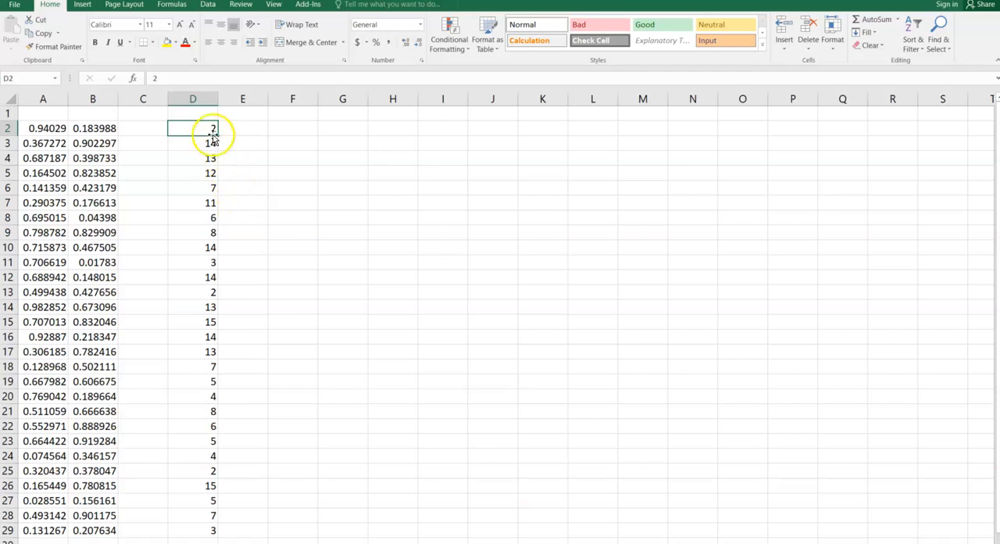
# Fill cells H3 to H17 with the number series 1 to 15.
pyautogui.click(351, 140)
pyautogui.click(392, 141)
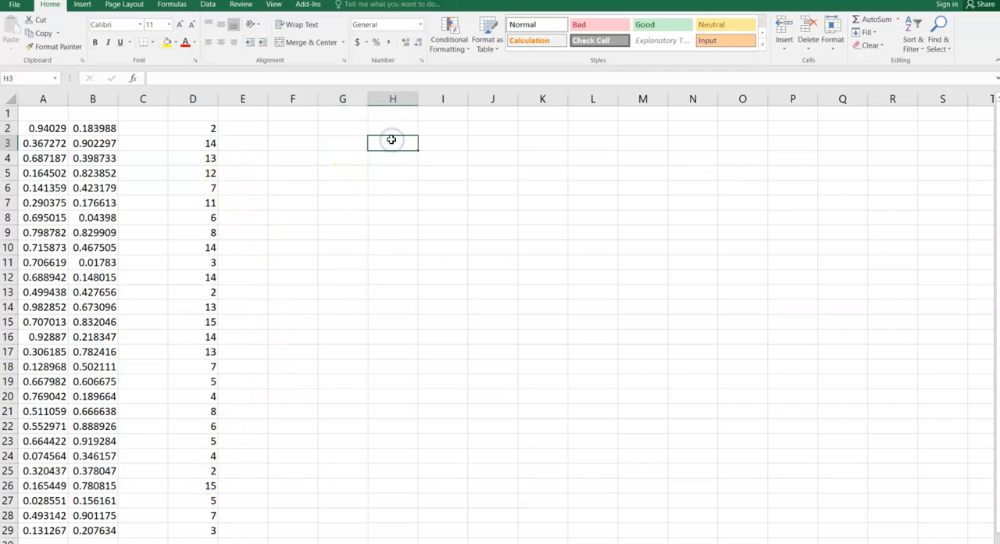
pyautogui.write('1')
pyautogui.press('Return')
pyautogui.write('2')
pyautogui.press('Return')
pyautogui.write('3')
pyautogui.press('Return')
pyautogui.moveTo(391, 139); pyautogui.dragTo(425, 358)
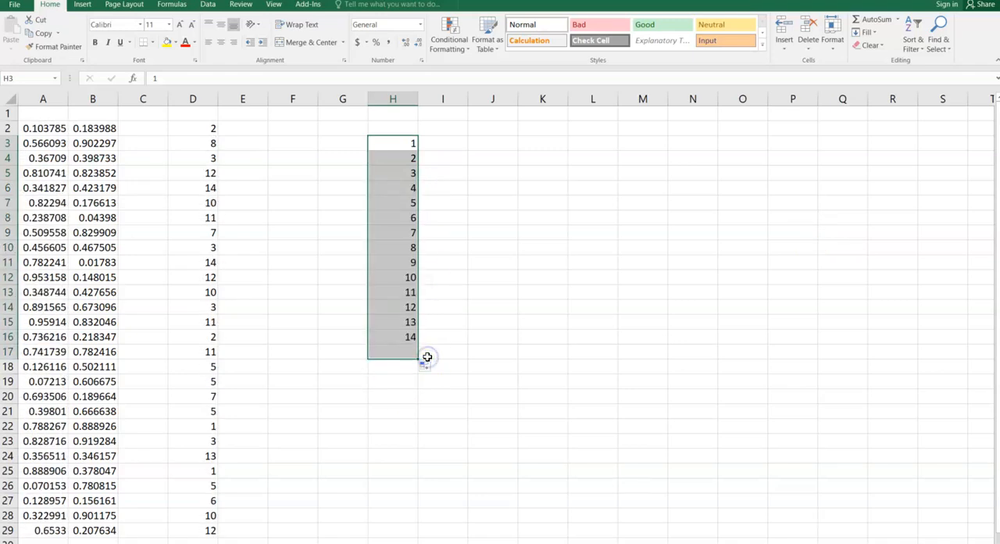
# Enter a COUNTIF formula in I3 that counts the value 1 in the range D2:D29.
pyautogui.click(447, 268)
pyautogui.click(460, 145)
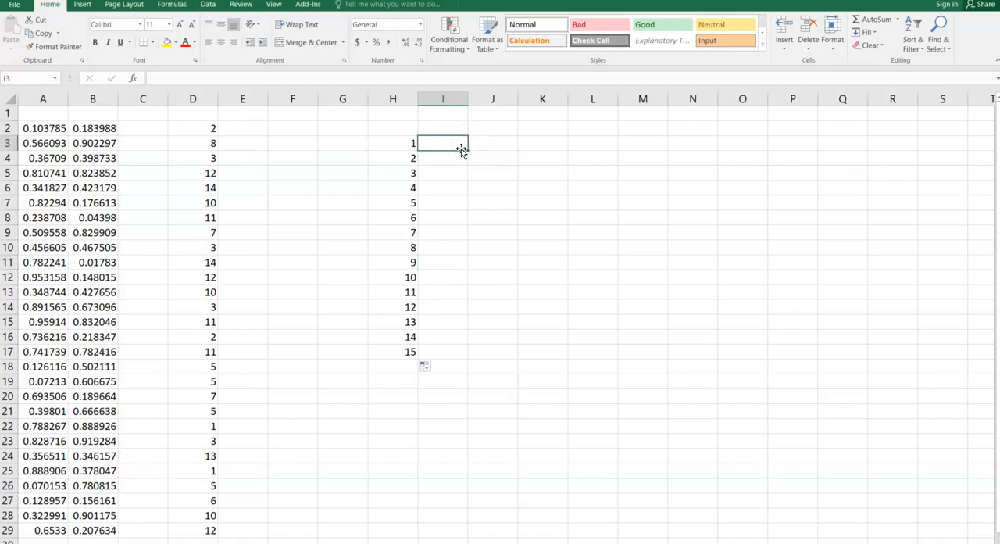
pyautogui.write('=s')
pyautogui.press('BackSpace')
pyautogui.write('COUNT')
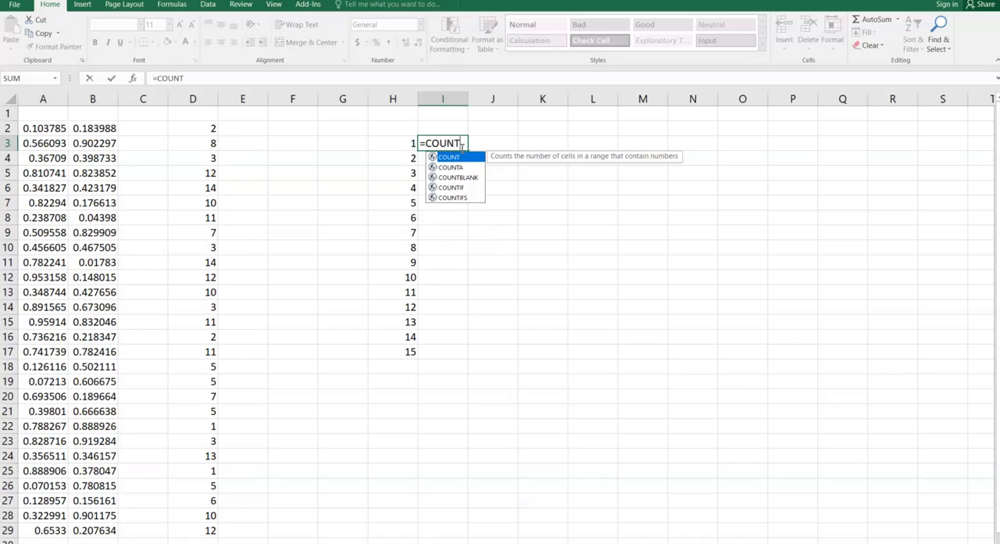
pyautogui.doubleClick(464, 187)
pyautogui.moveTo(200, 128); pyautogui.dragTo(210, 529)
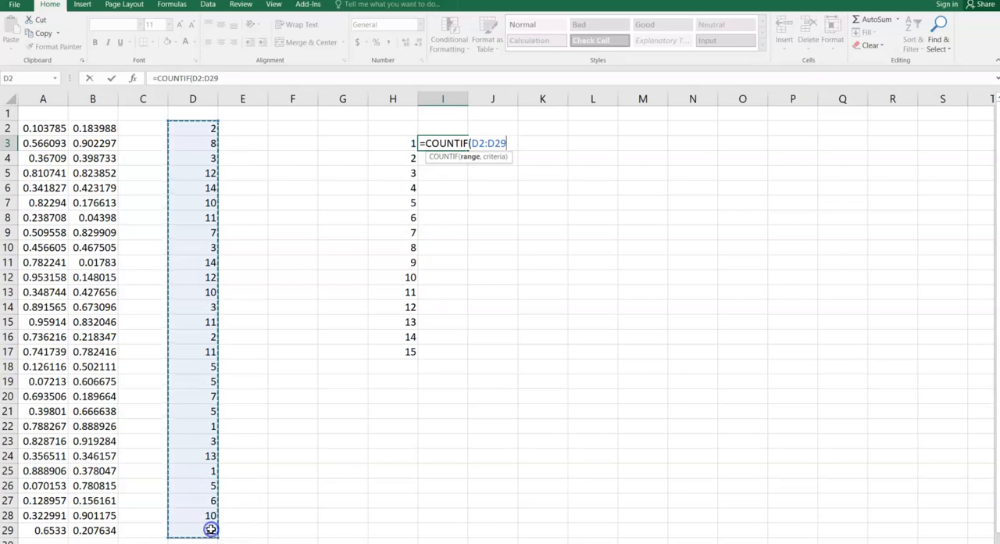
pyautogui.write(',')
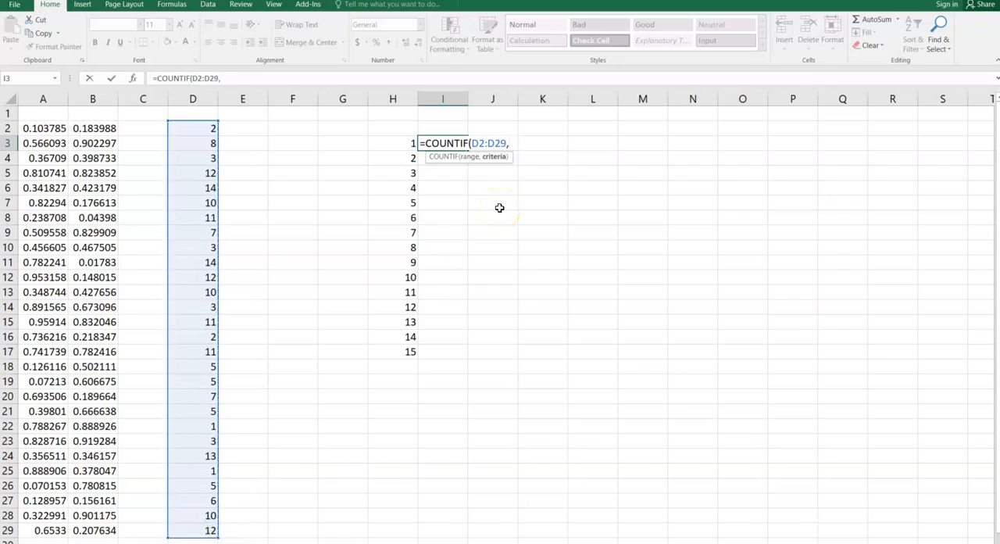
pyautogui.write('1')
pyautogui.press('Return')
# Copy the formula text of I3 and paste it into I4 so its D2:D29 range stays the same.
pyautogui.click(446, 142)
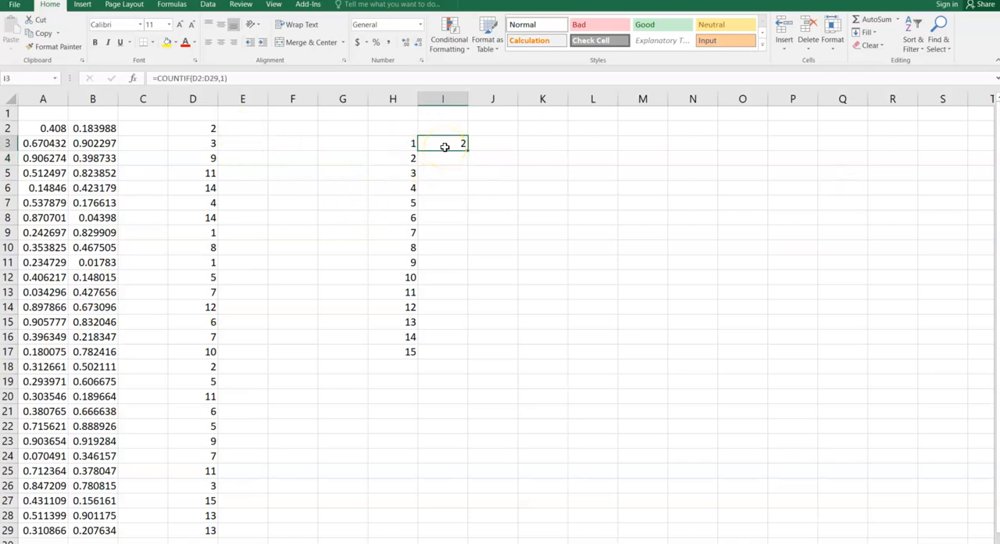
pyautogui.doubleClick(453, 144)
pyautogui.moveTo(418, 143); pyautogui.dragTo(520, 143)
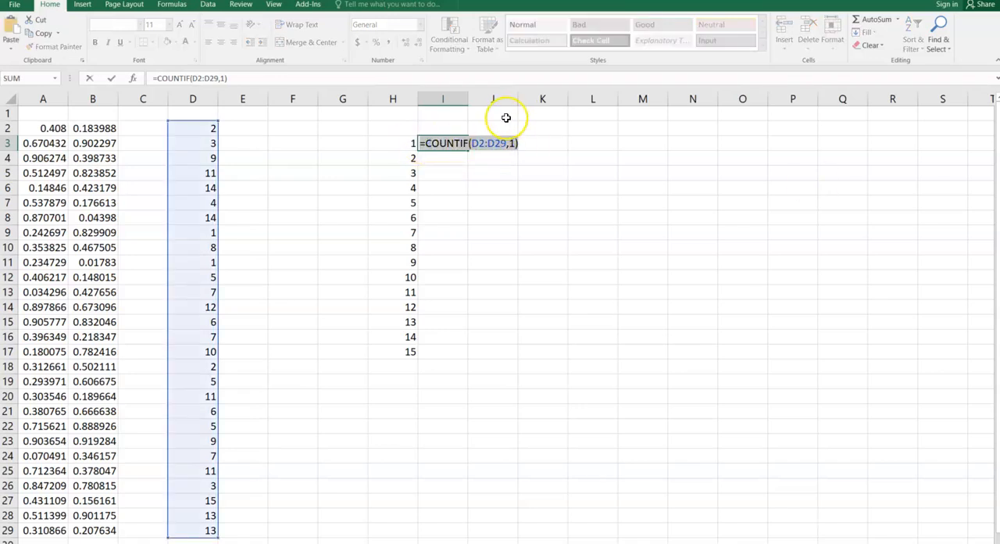
pyautogui.hotkey('ctrl', 'c')
pyautogui.press('Escape')
pyautogui.press('Down')
pyautogui.hotkey('ctrl', 'v')
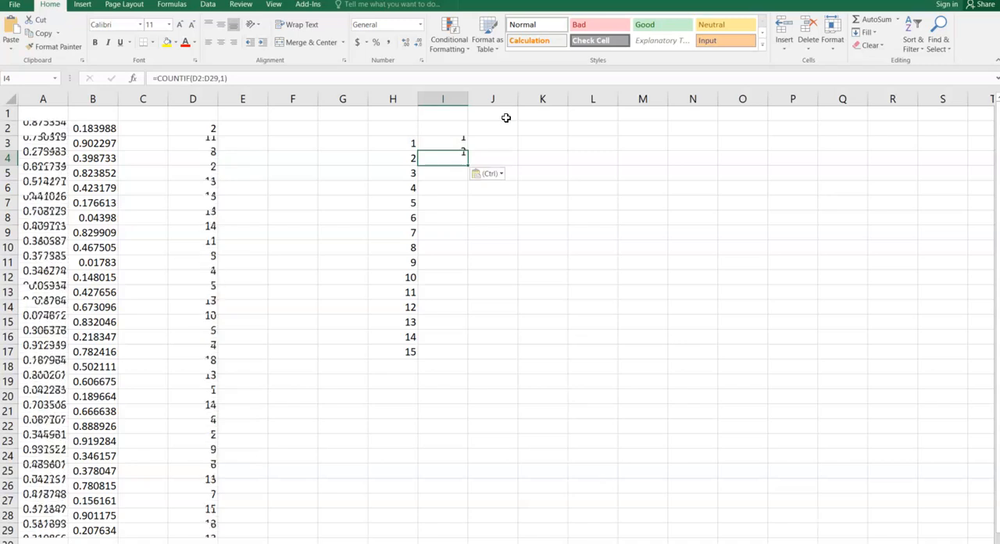
# Change the COUNTIF criterion in I4 to 2.
pyautogui.doubleClick(458, 160)
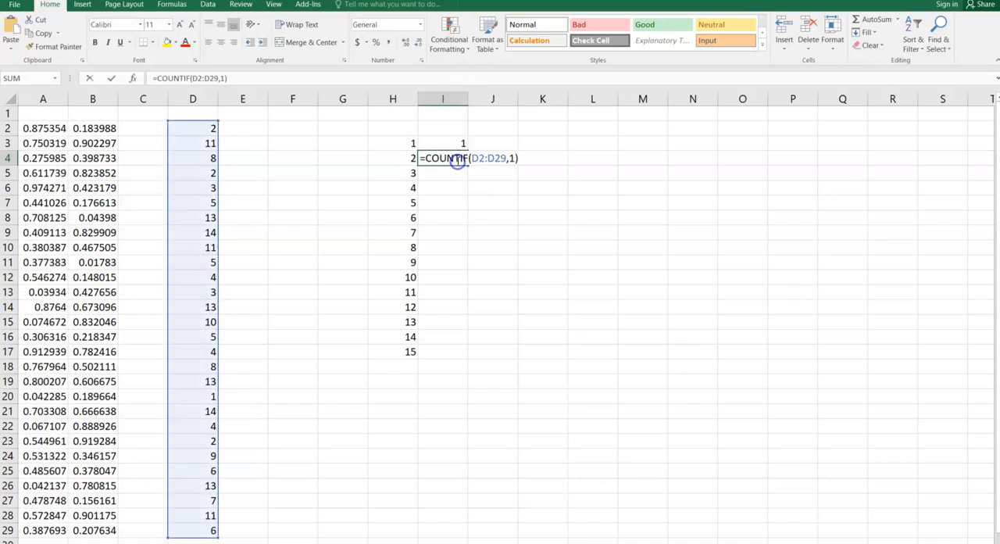
pyautogui.click(516, 158)
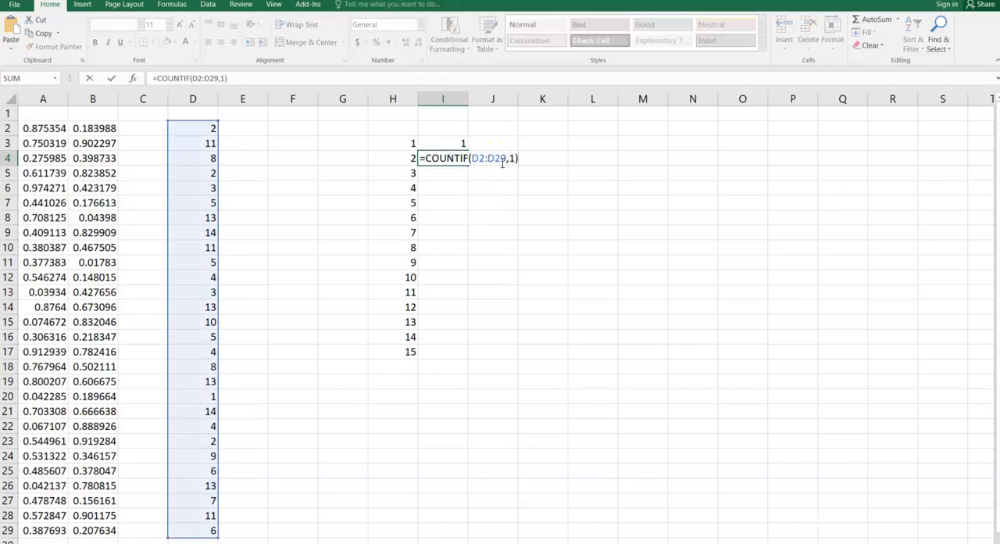
pyautogui.press('BackSpace')
pyautogui.press('BackSpace')
pyautogui.write('2')
pyautogui.press('Return')
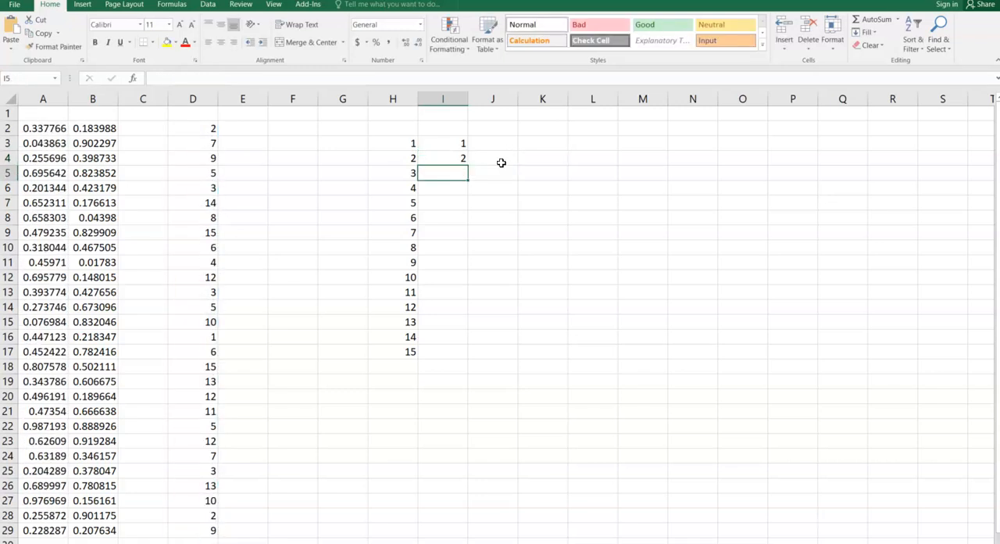
# Paste the copied COUNTIF formula into I5 and set its criterion to 3.
pyautogui.doubleClick(450, 171)
pyautogui.hotkey('ctrl', 'v')
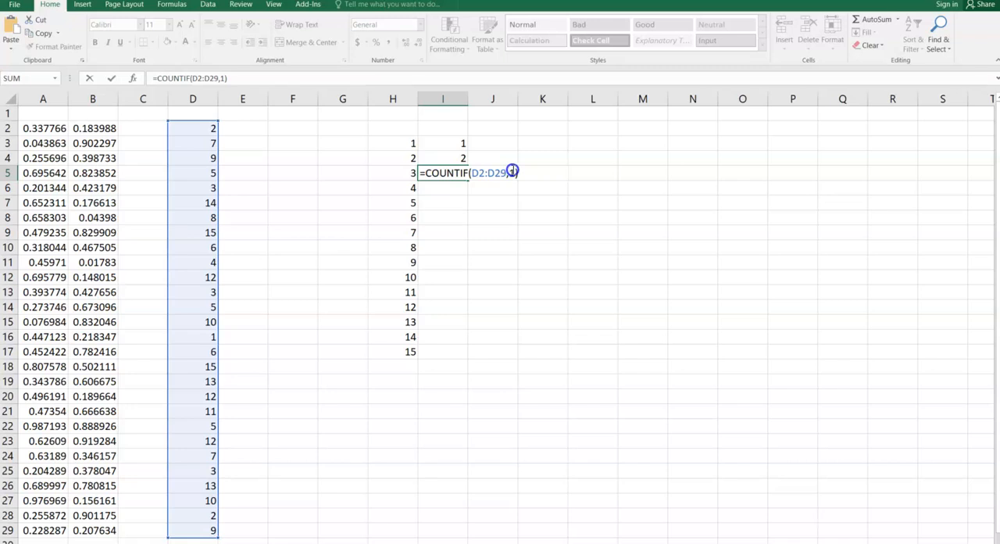
pyautogui.doubleClick(511, 174)
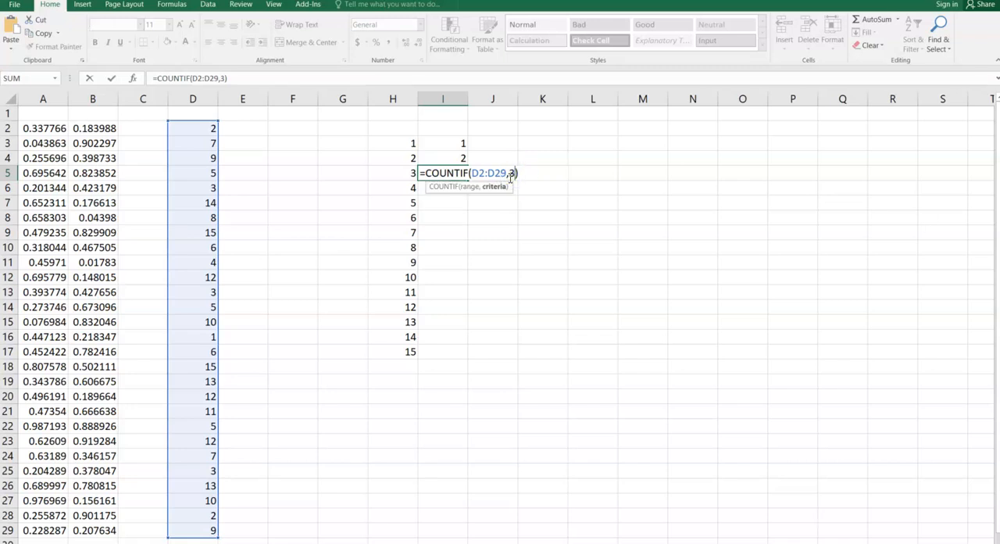
pyautogui.write('3')
pyautogui.press('Return')
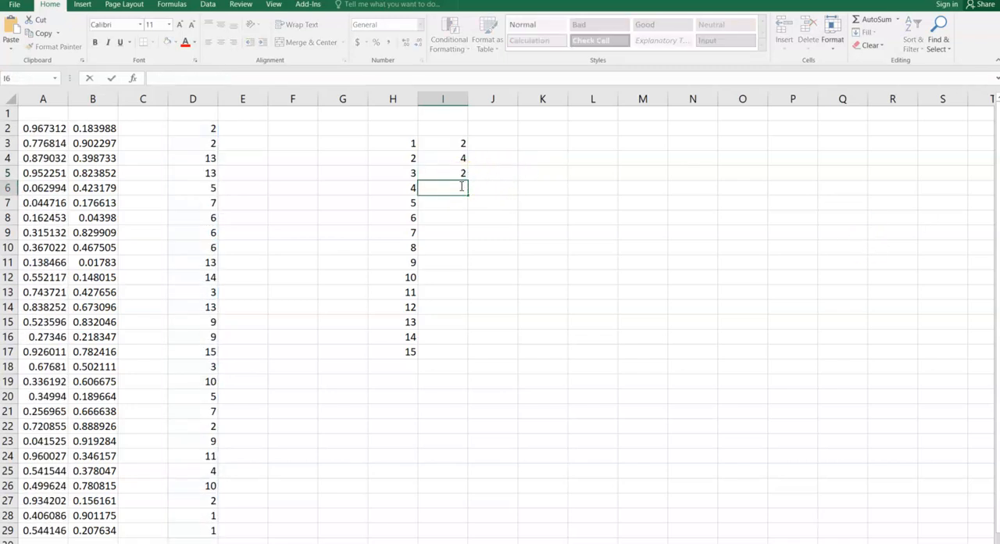
# Paste the copied COUNTIF formula into I6 and set its criterion to 4.
pyautogui.hotkey('ctrl', 'v')
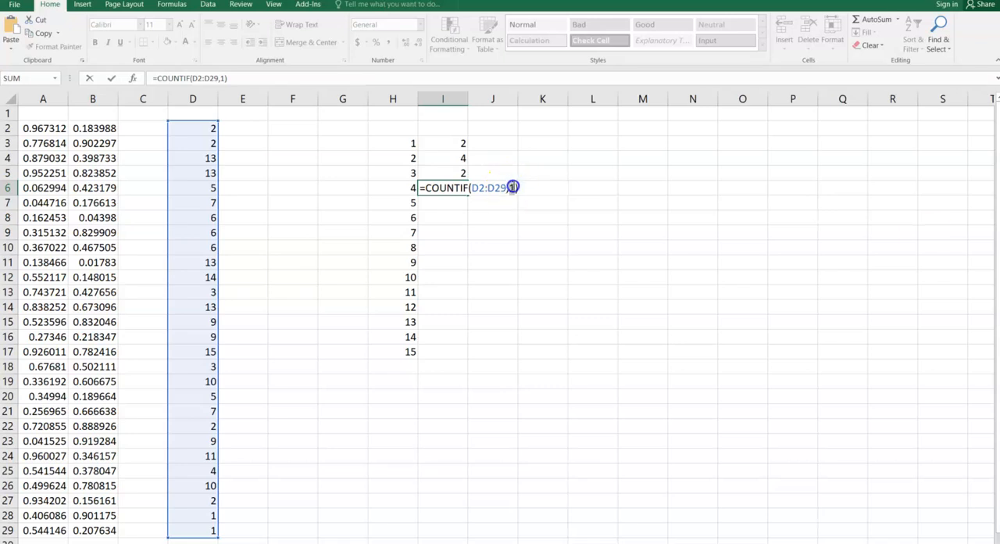
pyautogui.doubleClick(513, 187)
pyautogui.write('4')
pyautogui.press('Return')
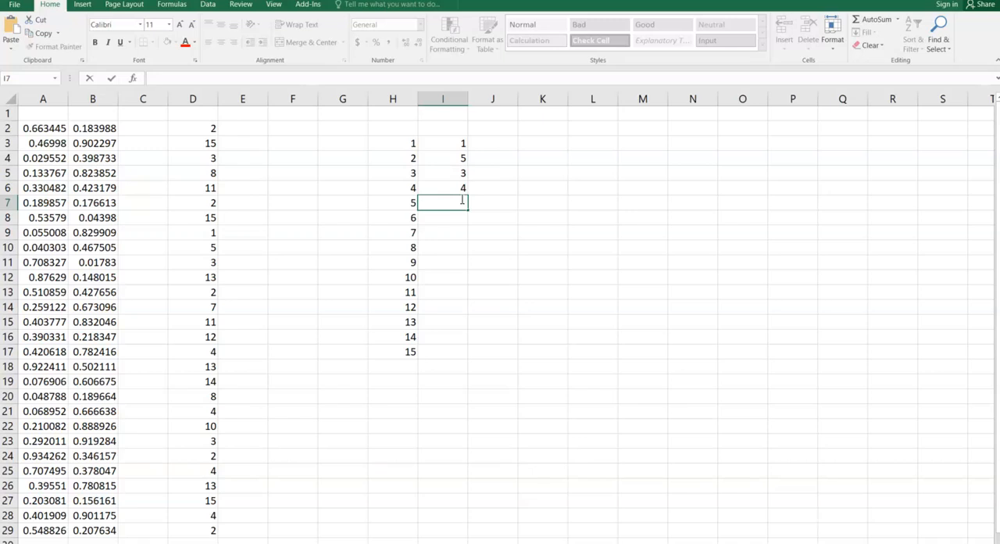
# Paste the copied COUNTIF formula into I7 and set its criterion to 5.
pyautogui.hotkey('ctrl', 'v')
pyautogui.doubleClick(513, 202)
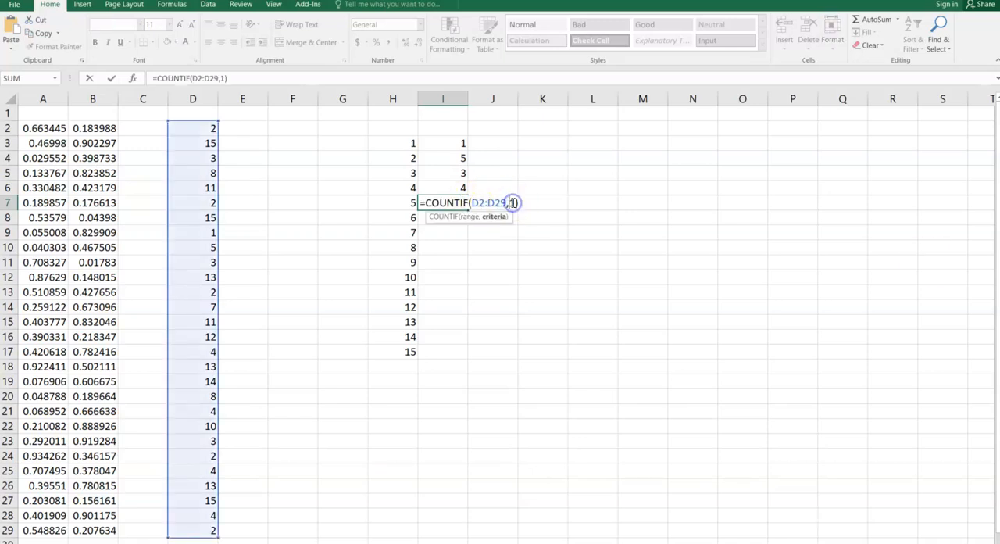
pyautogui.press('BackSpace')
pyautogui.write(',5')
pyautogui.press('Return')
# Paste the copied COUNTIF formula into I8 and set its criterion to 6.
pyautogui.write('=')
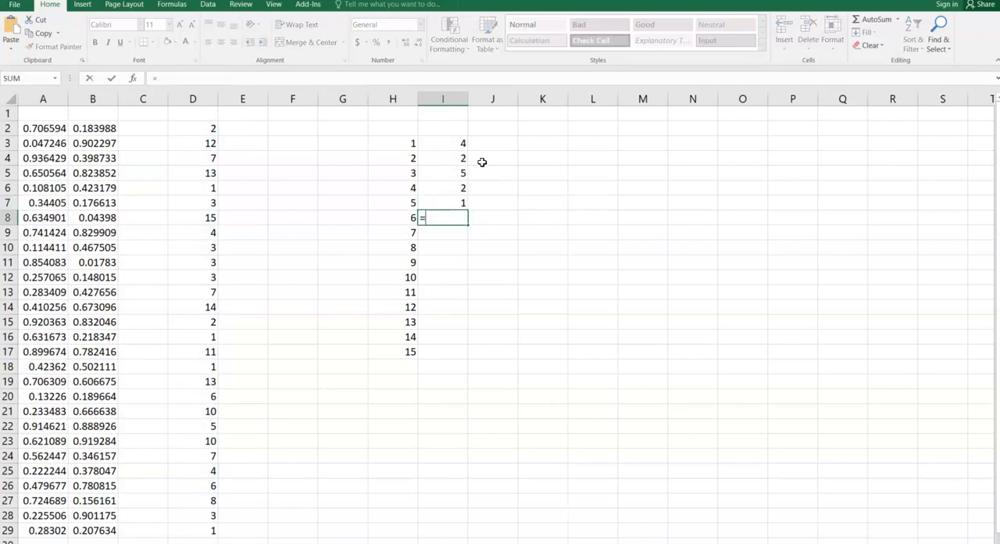
pyautogui.press('BackSpace')
pyautogui.hotkey('ctrl', 'v')
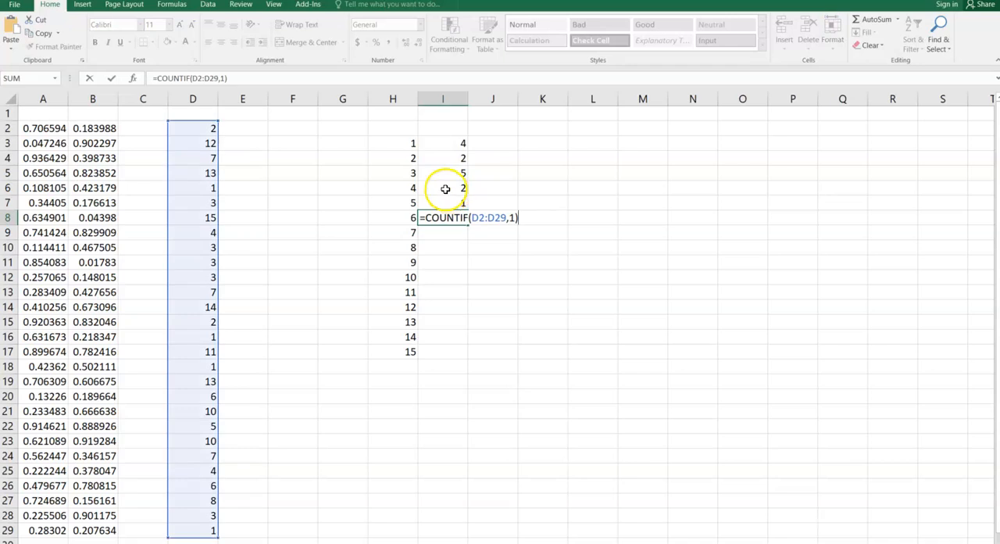
pyautogui.doubleClick(514, 217)
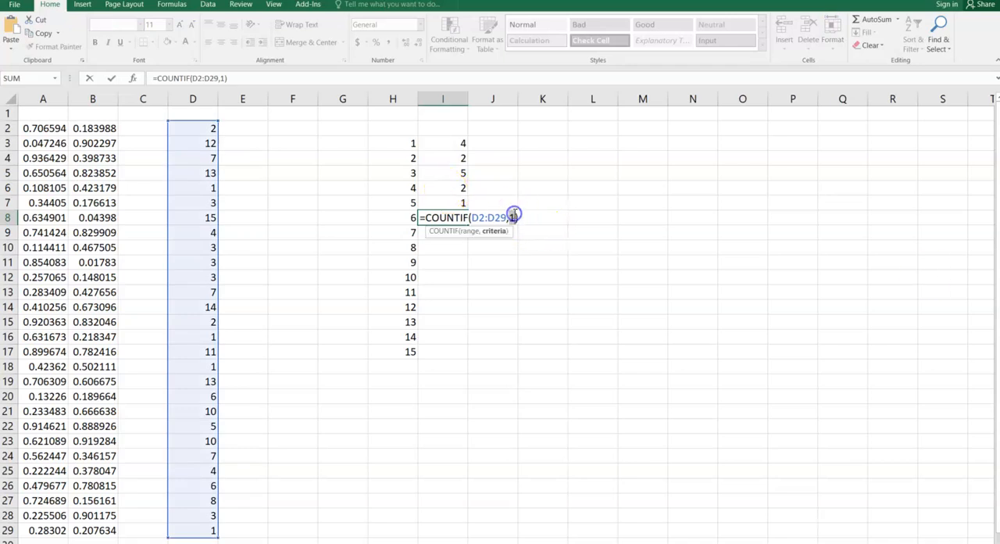
pyautogui.write('6')
pyautogui.press('Return')
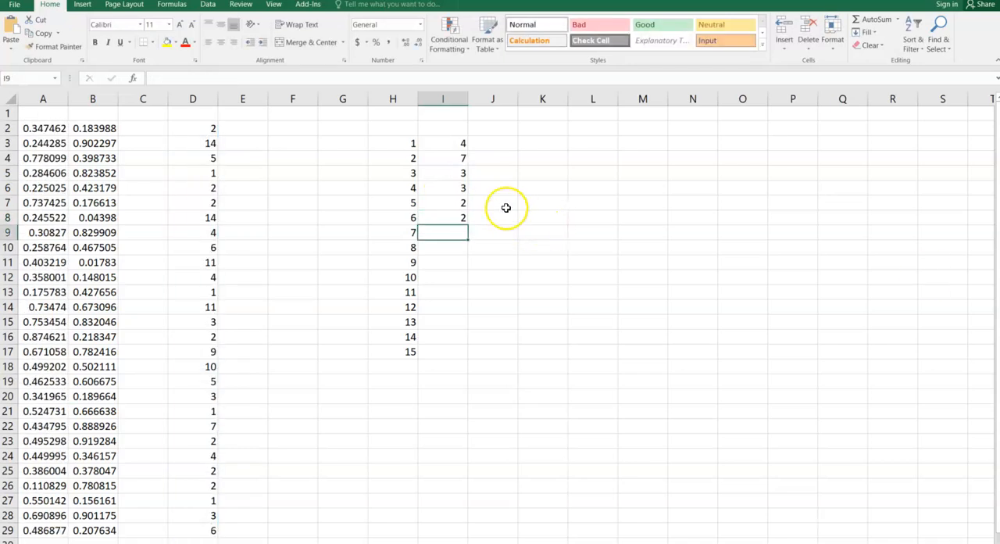
# Paste the copied COUNTIF formula into I9 and set its criterion to 7.
pyautogui.doubleClick(443, 227)
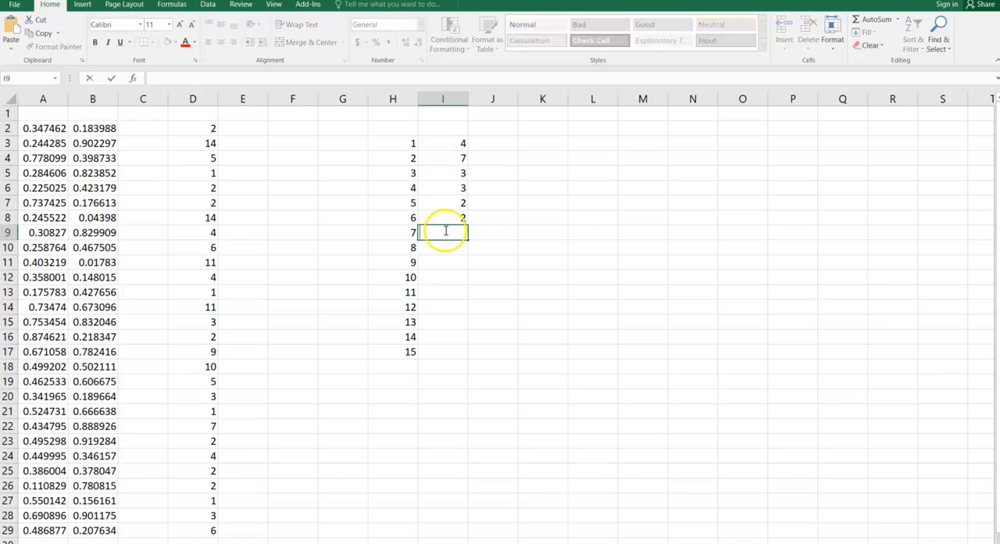
pyautogui.hotkey('ctrl', 'v')
pyautogui.doubleClick(510, 232)
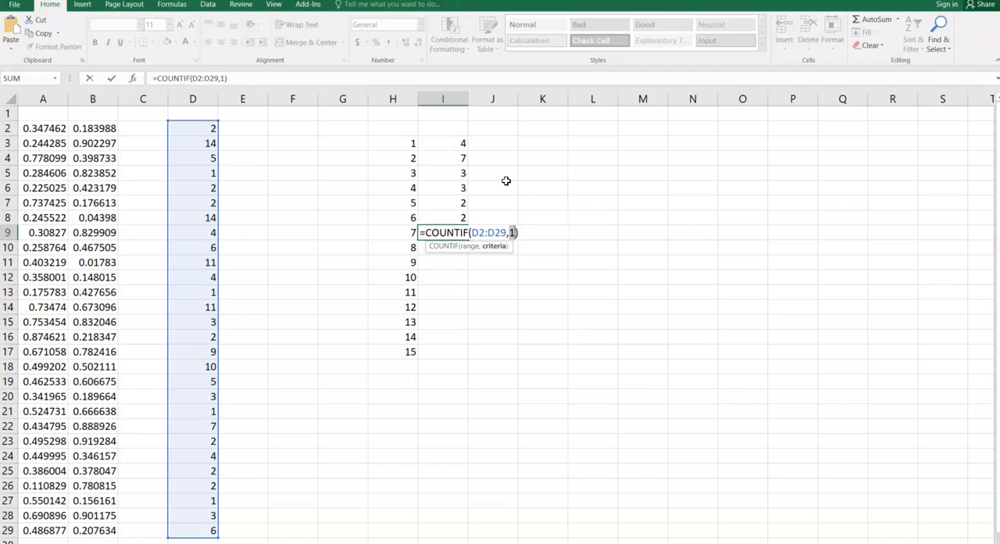
pyautogui.write('7')
pyautogui.press('Return')
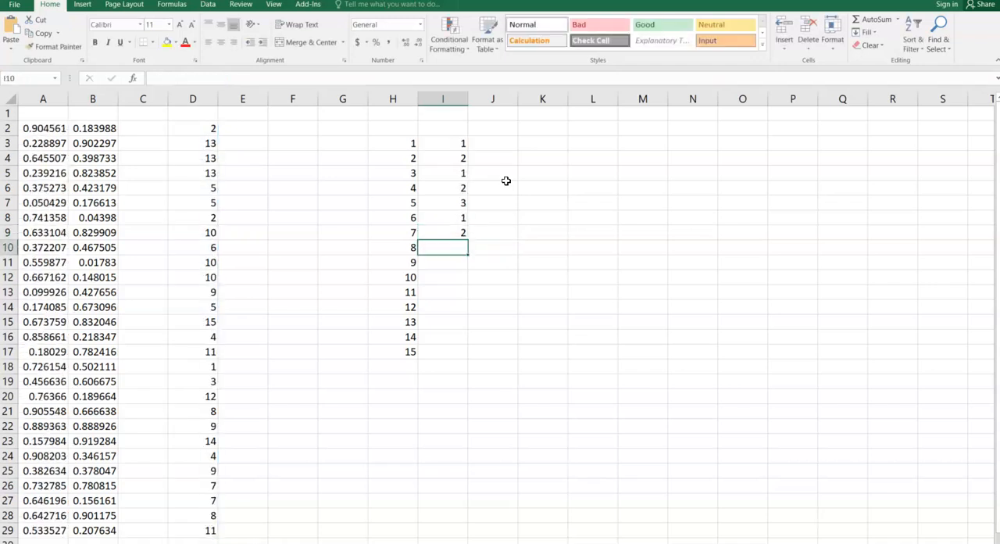
# Paste the copied COUNTIF formula into I10 and set its criterion to 8.
pyautogui.doubleClick(459, 248)
pyautogui.write('=COUNTIF(D2:D29,1)')
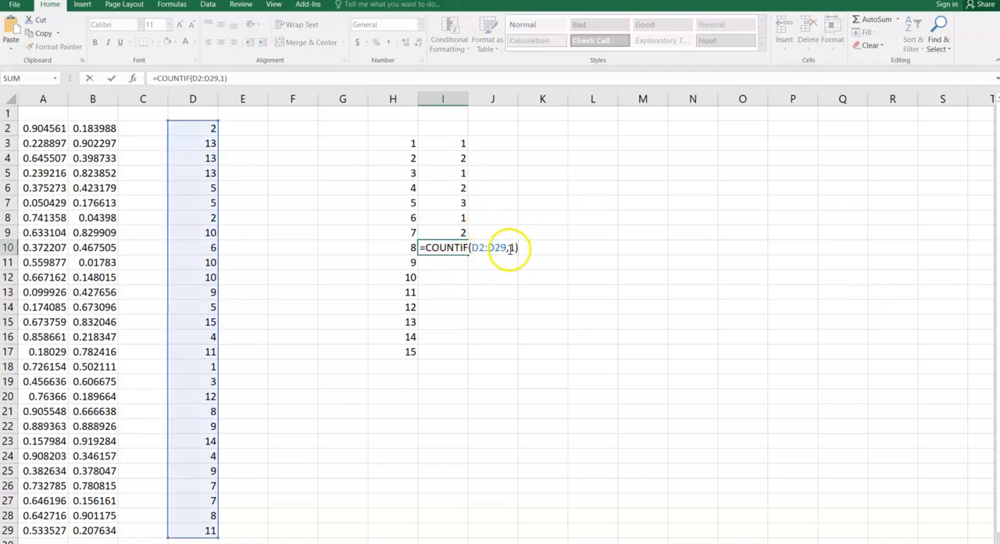
pyautogui.click(509, 248)
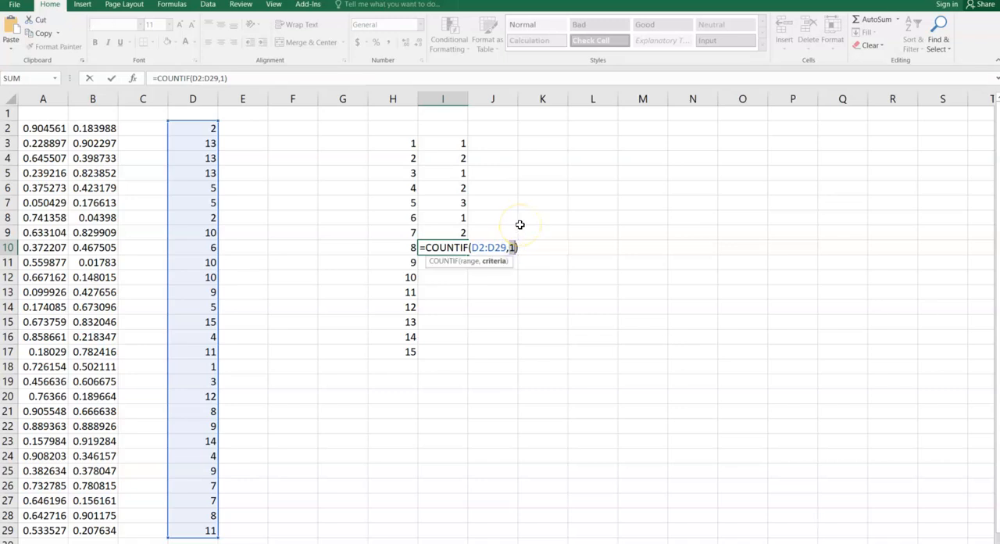
pyautogui.press('Return')
# Paste the copied COUNTIF formula into I11 and set its criterion to 9.
pyautogui.click(462, 265)
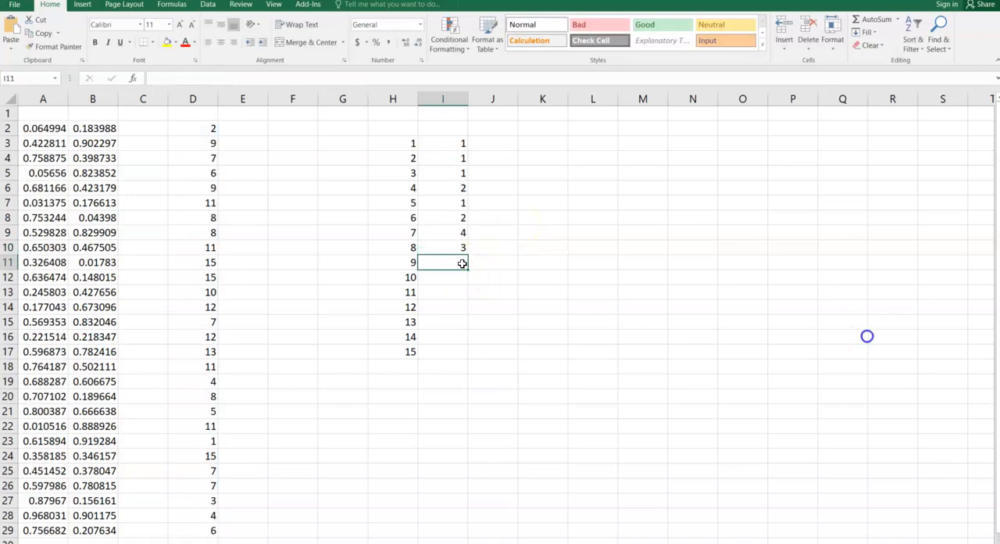
pyautogui.doubleClick(464, 263)
pyautogui.write('=COUNTIF(D2:D29,1)')
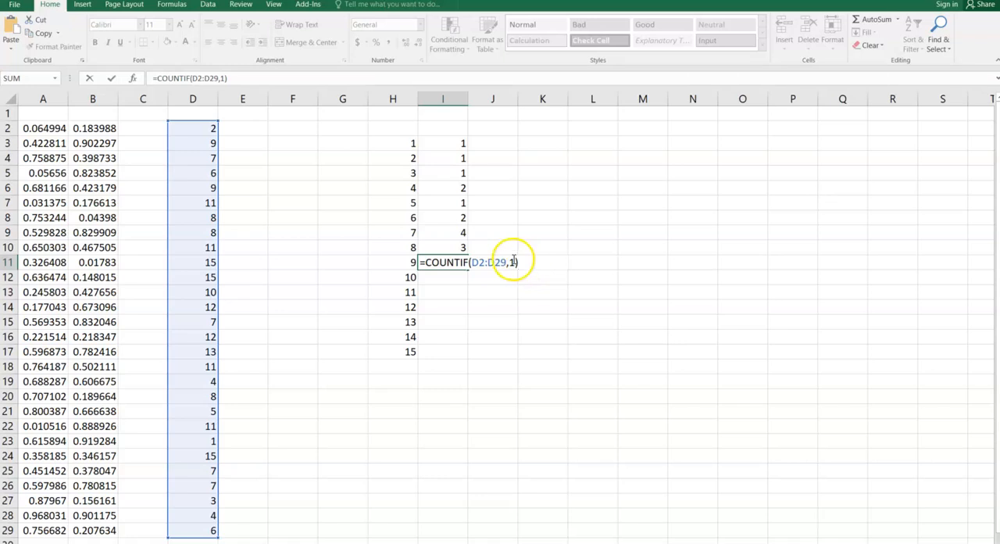
pyautogui.click(513, 261)
pyautogui.press('BackSpace')
pyautogui.write('9')
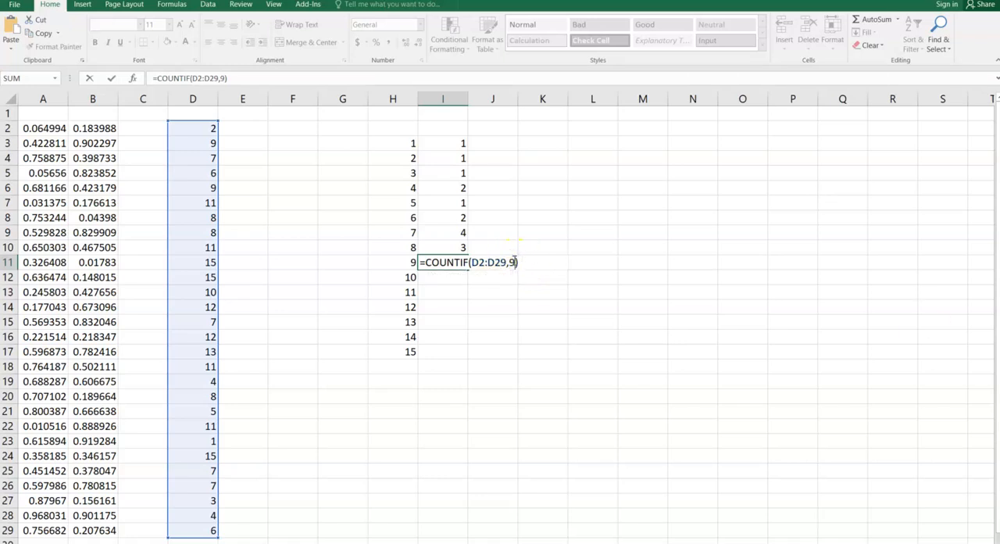
pyautogui.press('Return')
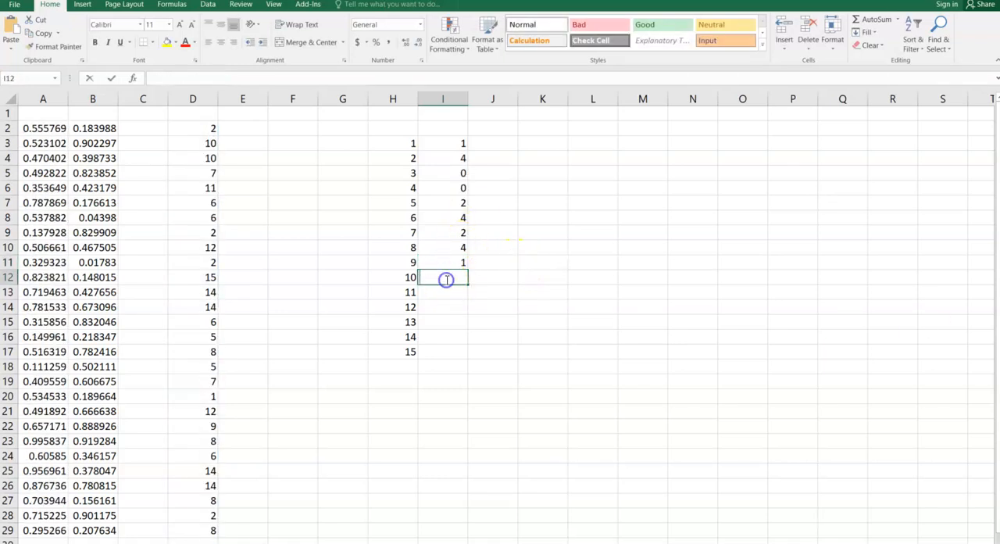
# Paste the copied COUNTIF formula into I12 and set its criterion to 10.
pyautogui.doubleClick(445, 277)
pyautogui.write('=COUNTIF(D2:D29,1)')
pyautogui.click(513, 277)
pyautogui.write('0')
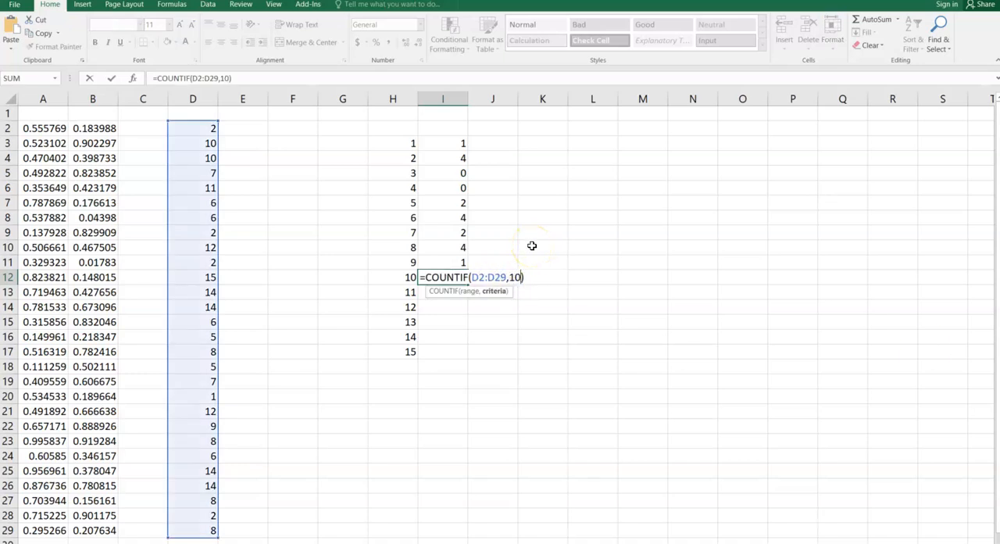
pyautogui.press('Return')
# Paste the copied COUNTIF formula into I13 and set its criterion to 11.
pyautogui.doubleClick(460, 291)
pyautogui.write('=COUNTIF(D2:D29,1)')
pyautogui.press('Left')
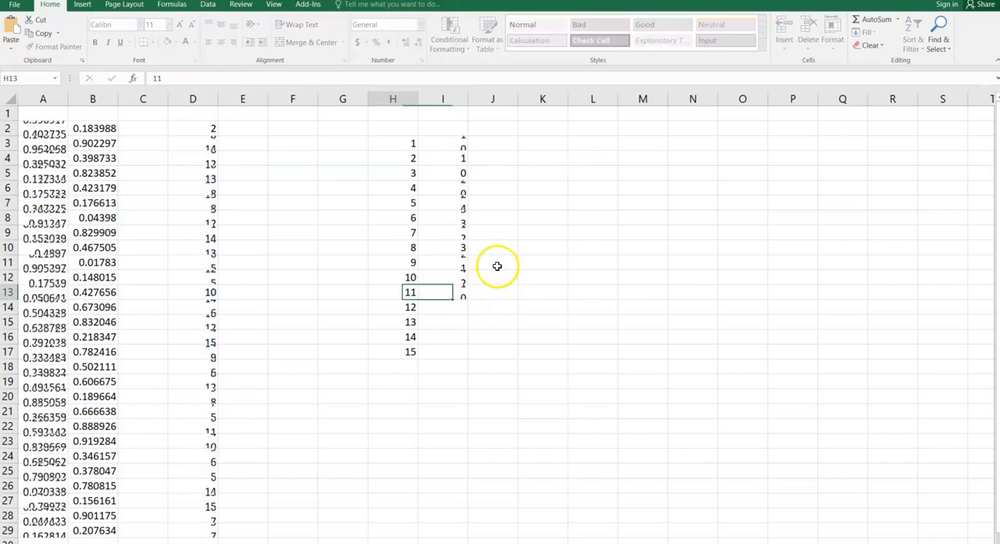
pyautogui.doubleClick(455, 294)
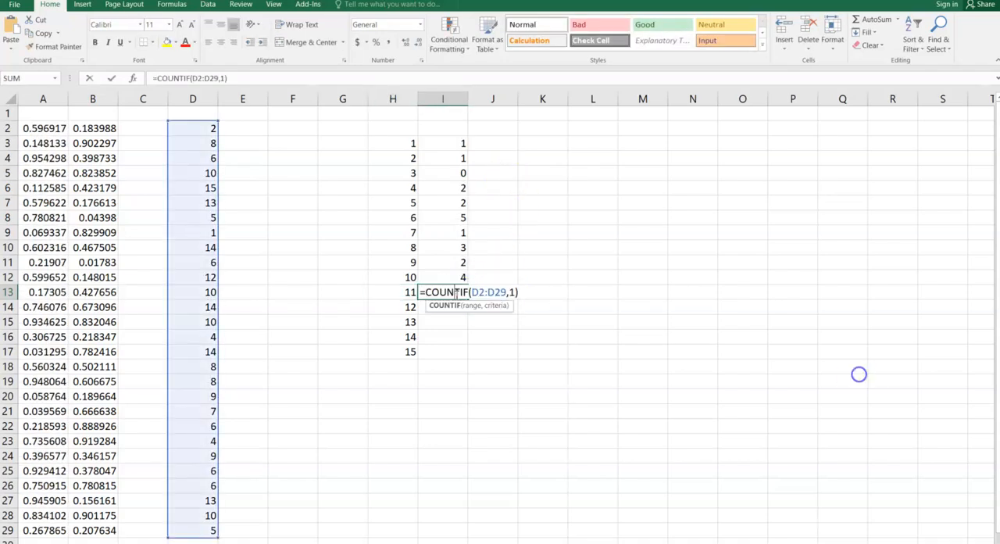
pyautogui.click(511, 285)
pyautogui.write('1')
pyautogui.press('Return')
# Paste the copied COUNTIF formula into I14 and set its criterion to 12.
pyautogui.doubleClick(432, 309)
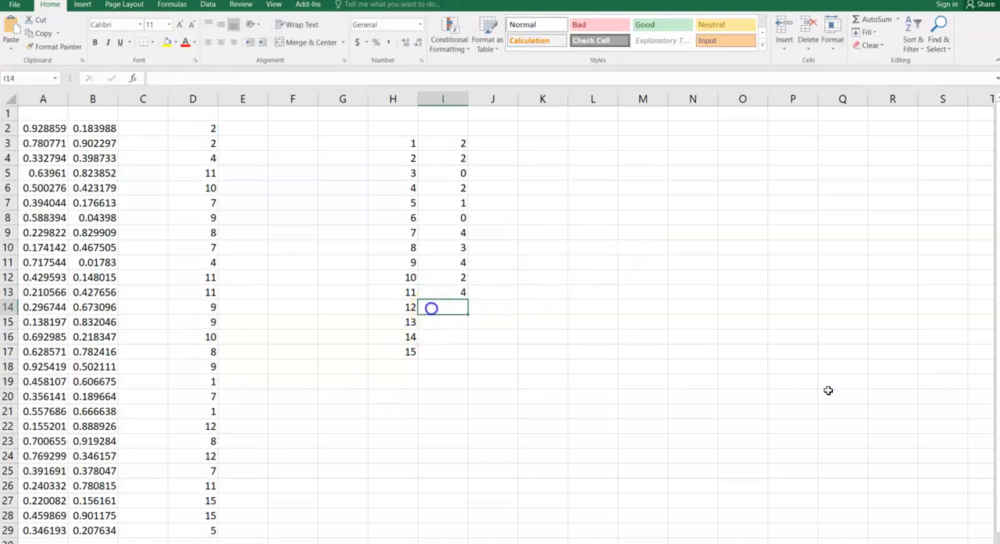
pyautogui.write('=COUNTIF(D2:D29,1)')
pyautogui.click(512, 306)
pyautogui.press('Return')
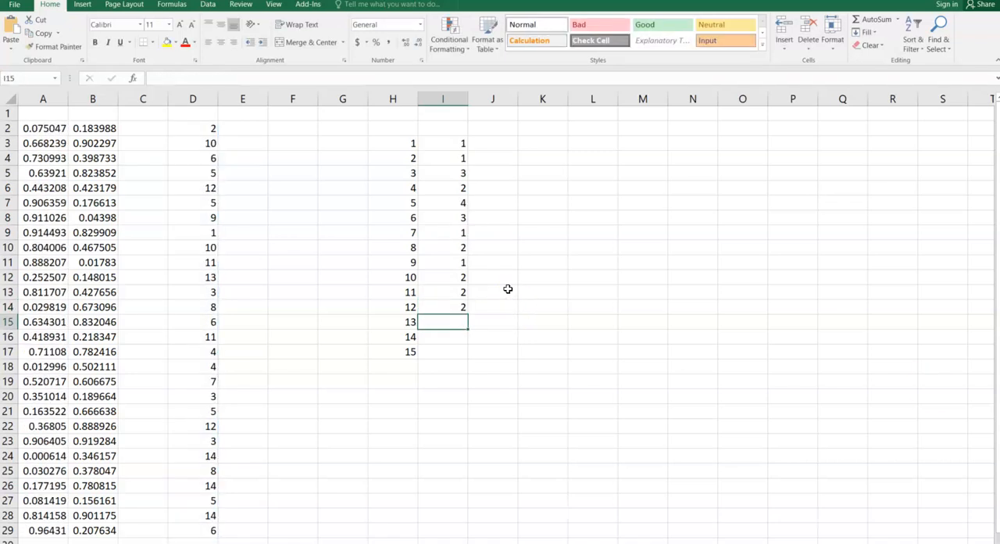
# Paste the copied COUNTIF formula into I15 and set its criterion to 13.
pyautogui.click(446, 322)
pyautogui.doubleClick(446, 323)
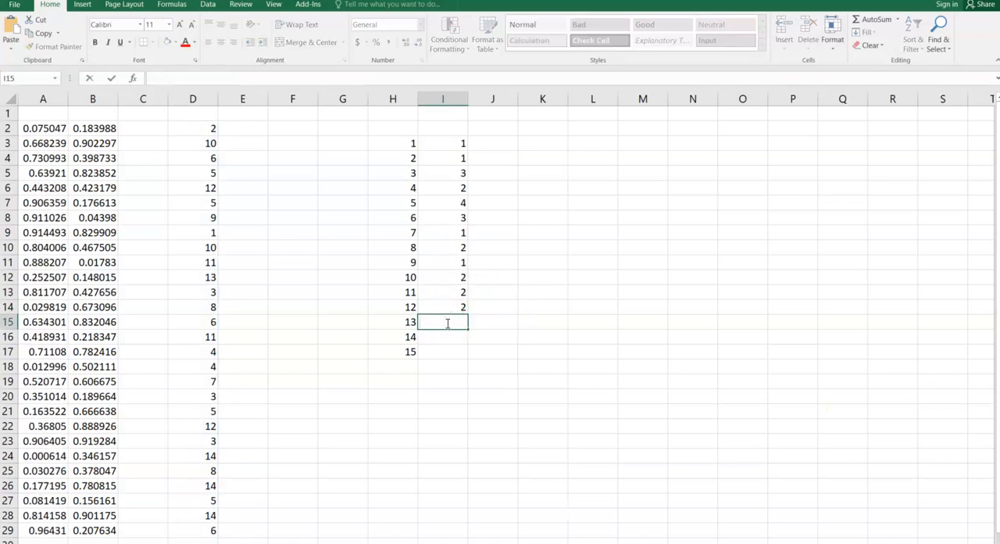
pyautogui.write('=COUNTIF(D2:D29,1)')
pyautogui.click(515, 321)
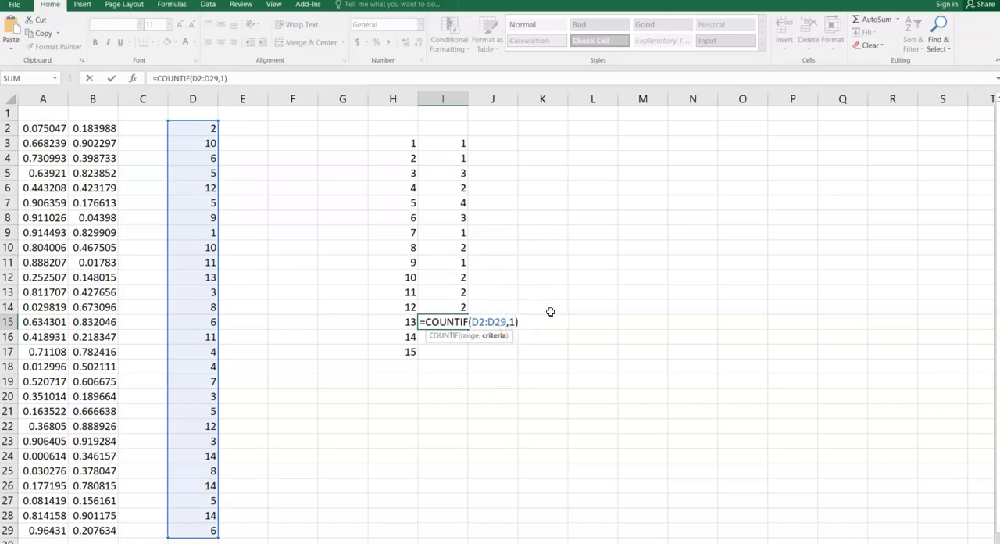
pyautogui.write('3')
pyautogui.press('Return')
# Paste the copied COUNTIF formula into I16 and set its criterion to 14.
pyautogui.click(457, 334)
pyautogui.doubleClick(457, 334)
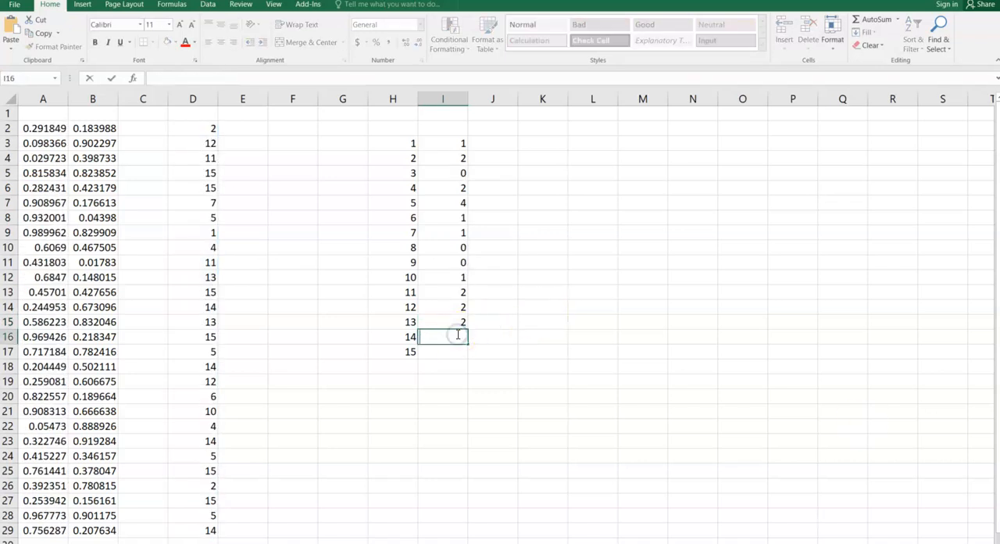
pyautogui.write('=COUNTIF(D2:D29,1)')
pyautogui.click(515, 337)
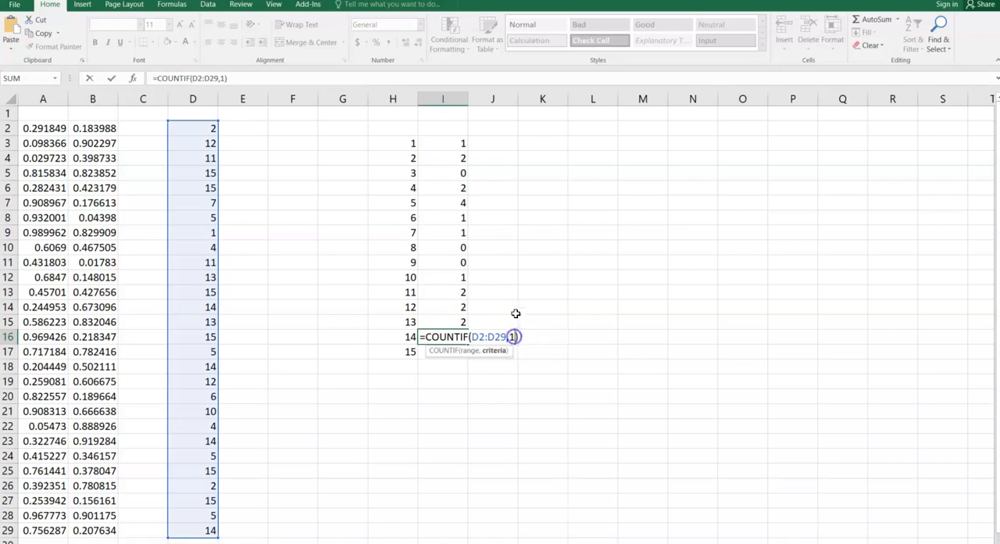
pyautogui.write('4')
pyautogui.press('Return')
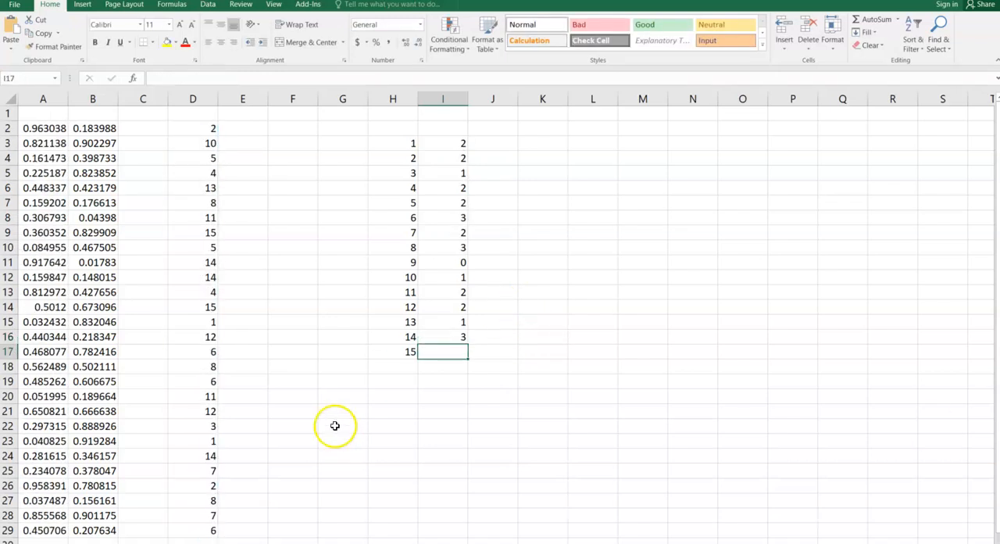
# Paste the copied COUNTIF formula into I17 with criterion 15, and total the counts in I18 with AutoSum.
pyautogui.doubleClick(446, 352)
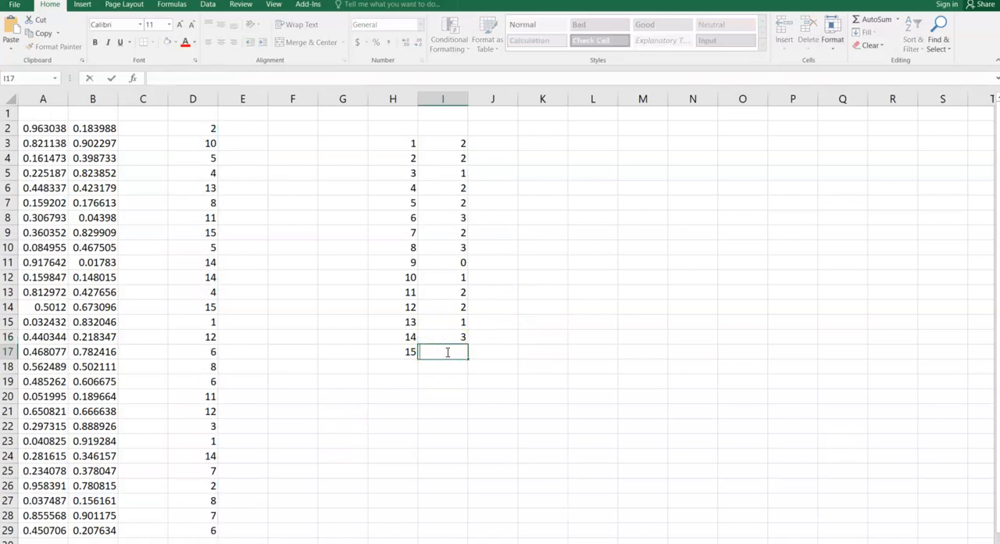
pyautogui.write('=COUNTIF(D2:D29,1)')
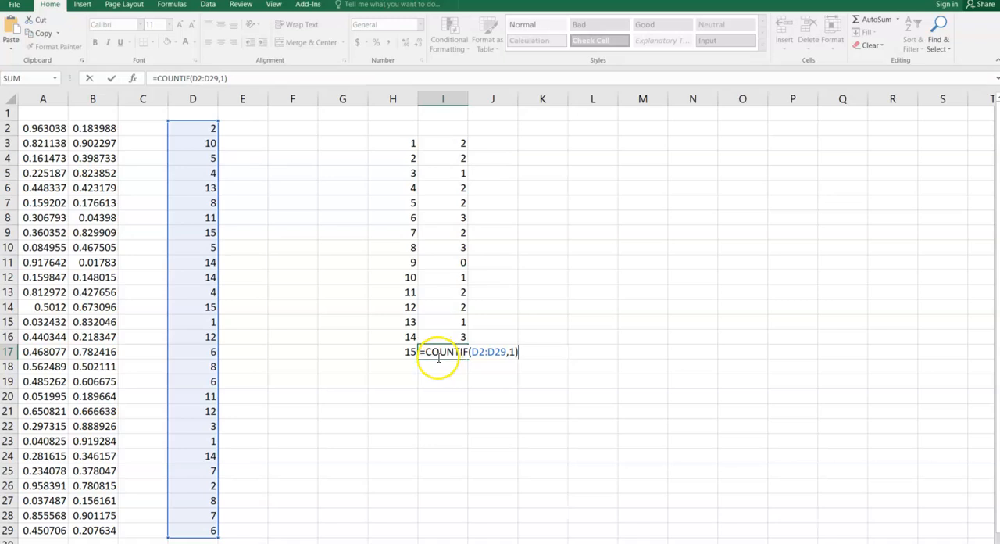
pyautogui.click(514, 352)
pyautogui.write('5')
pyautogui.press('Return')
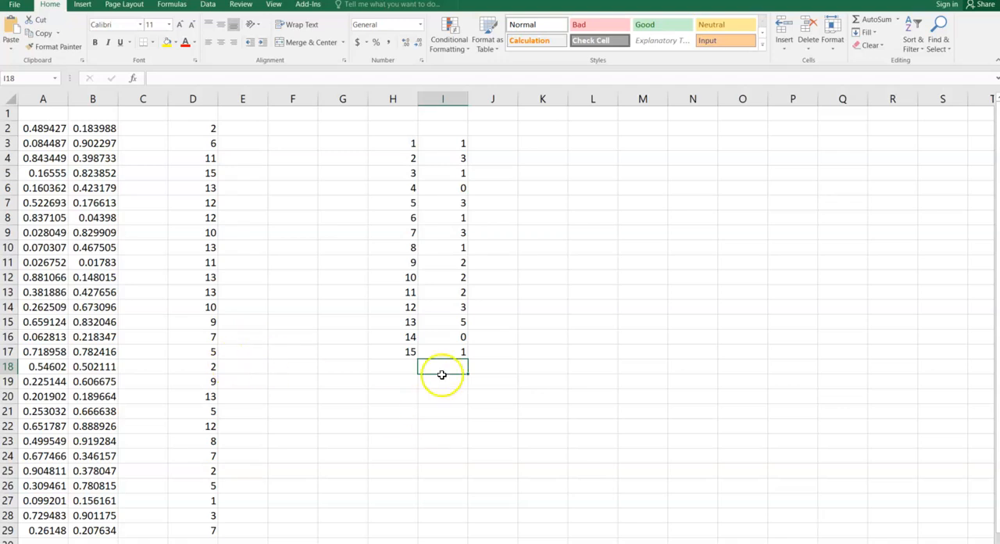
pyautogui.click(877, 23)
pyautogui.press('Return')
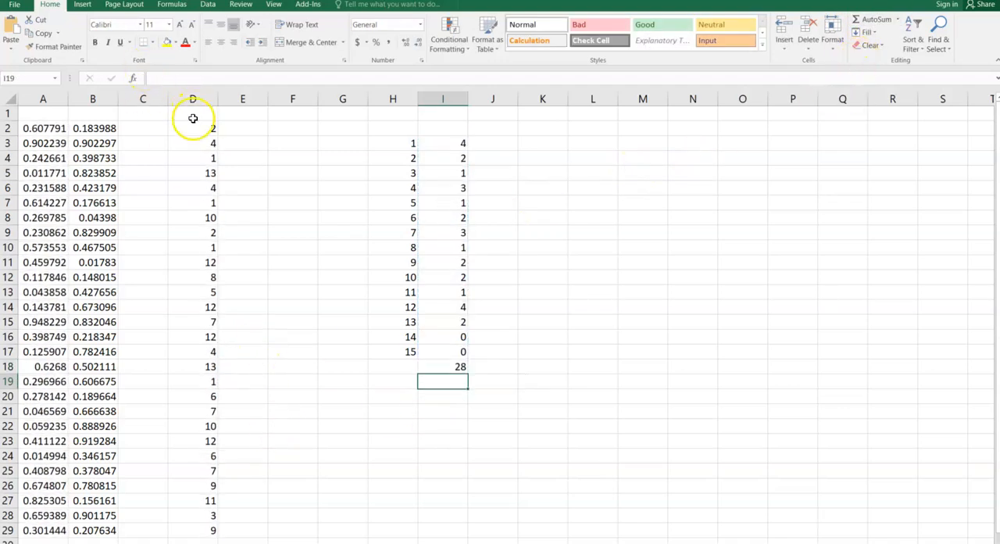
# Replace the value in D2 with 3.
pyautogui.click(196, 129)
pyautogui.press('Down')
pyautogui.press('Up')
pyautogui.write('3')
pyautogui.press('Return')
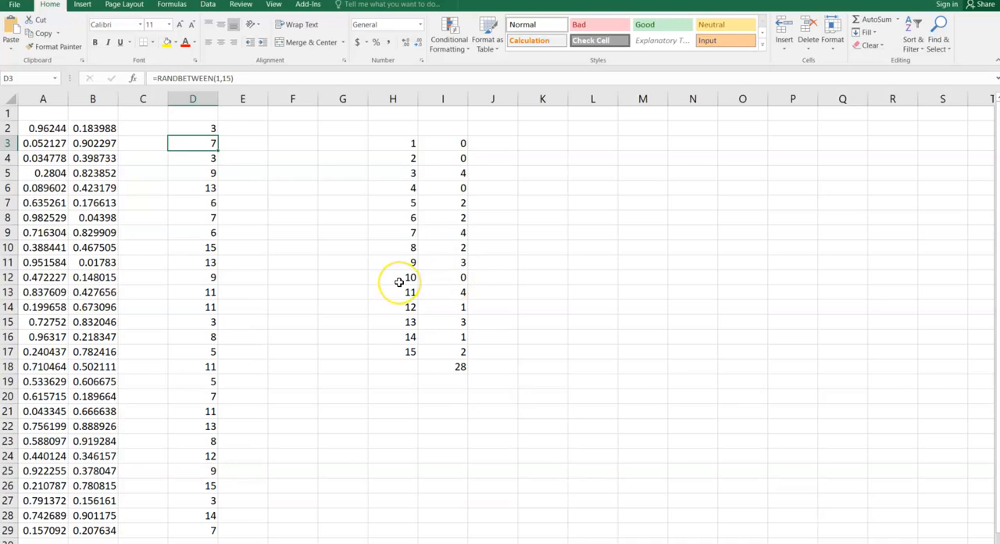
pyautogui.click(459, 292)
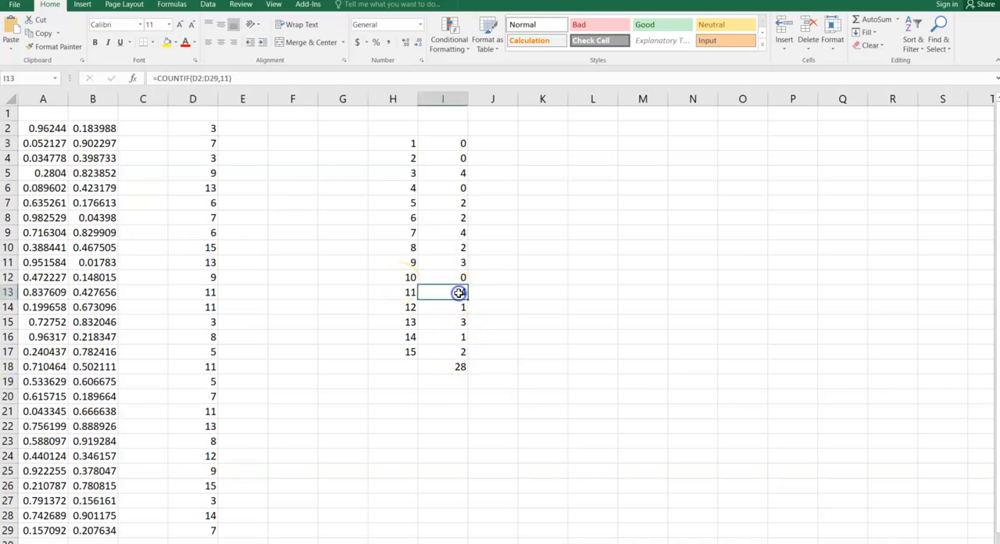
pyautogui.click(464, 232)
pyautogui.click(364, 183)
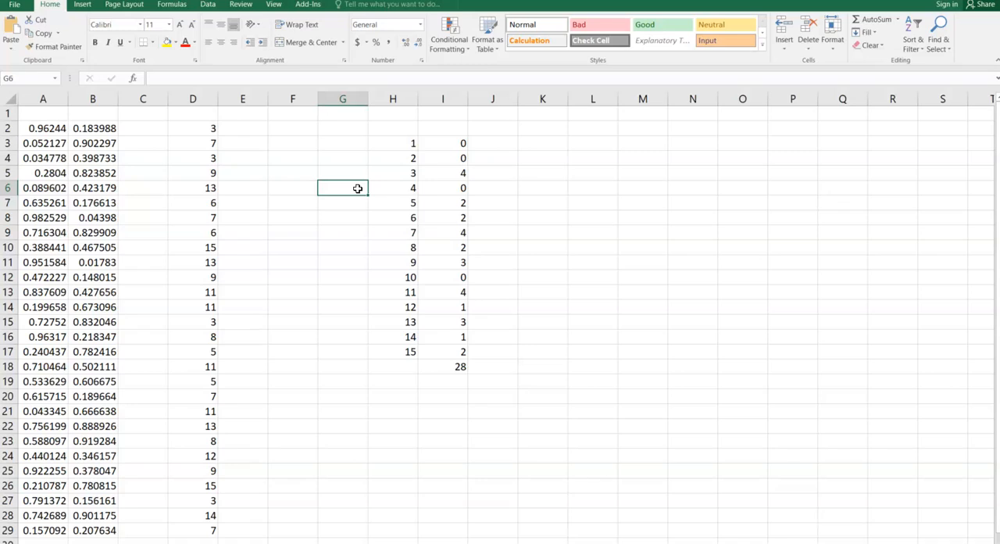
pyautogui.click(215, 128)
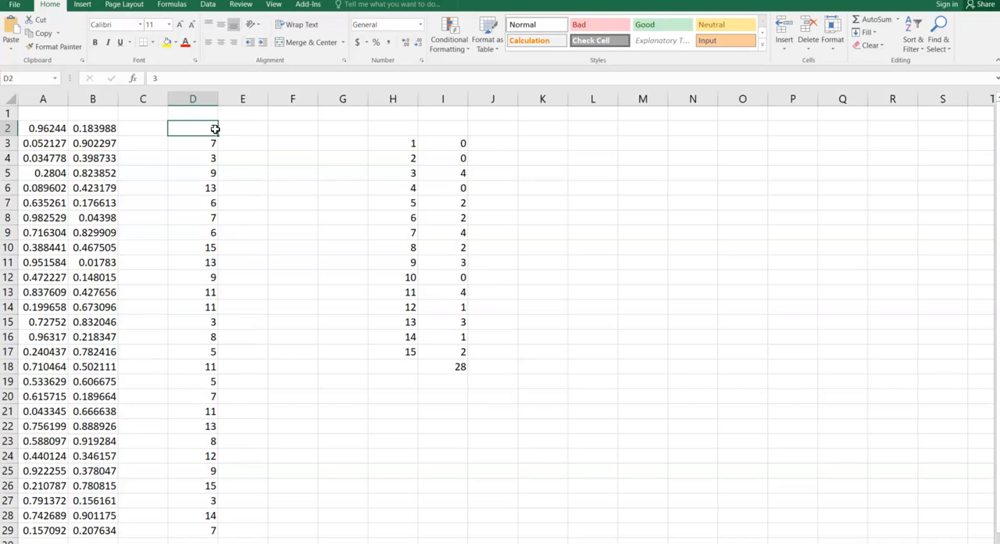
# Try JUNIOR as the criterion of the COUNTIF formula in I3, and restore the criterion to 1.
pyautogui.click(458, 144)
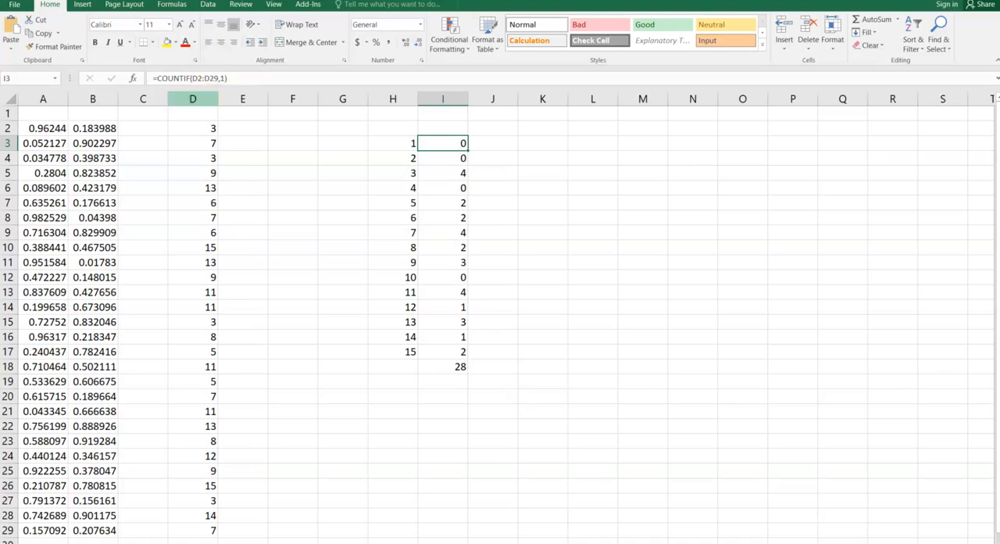
pyautogui.doubleClick(458, 145)
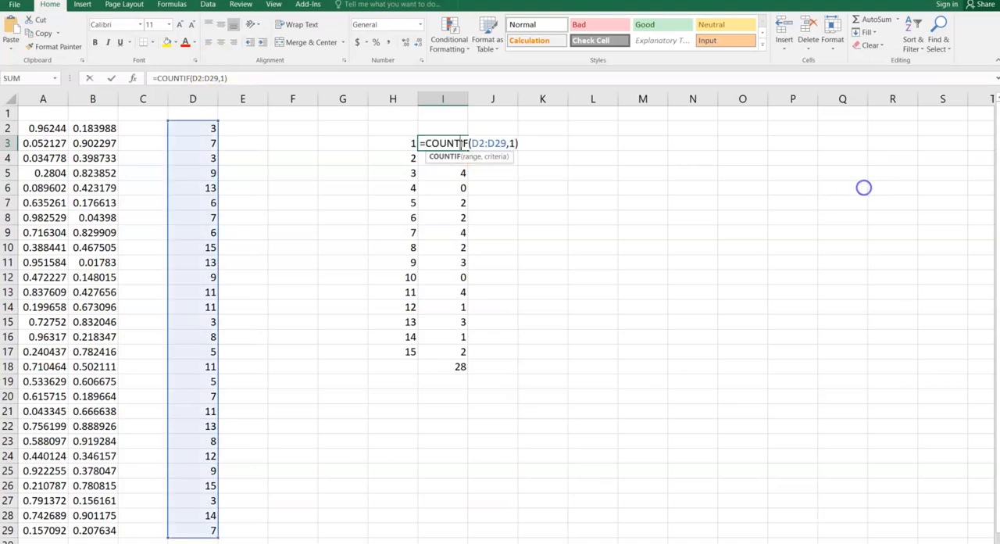
pyautogui.click(514, 143)
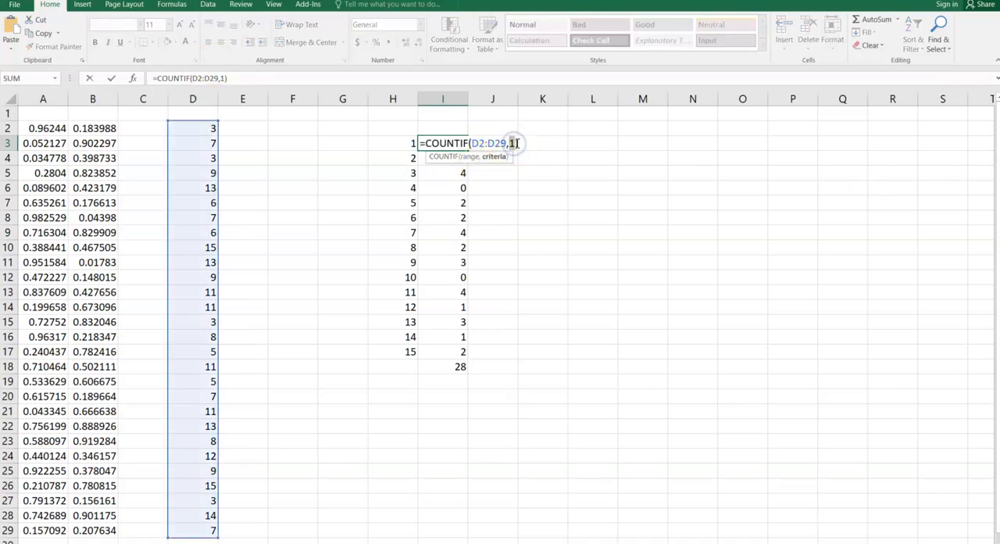
pyautogui.write('juniUNO')
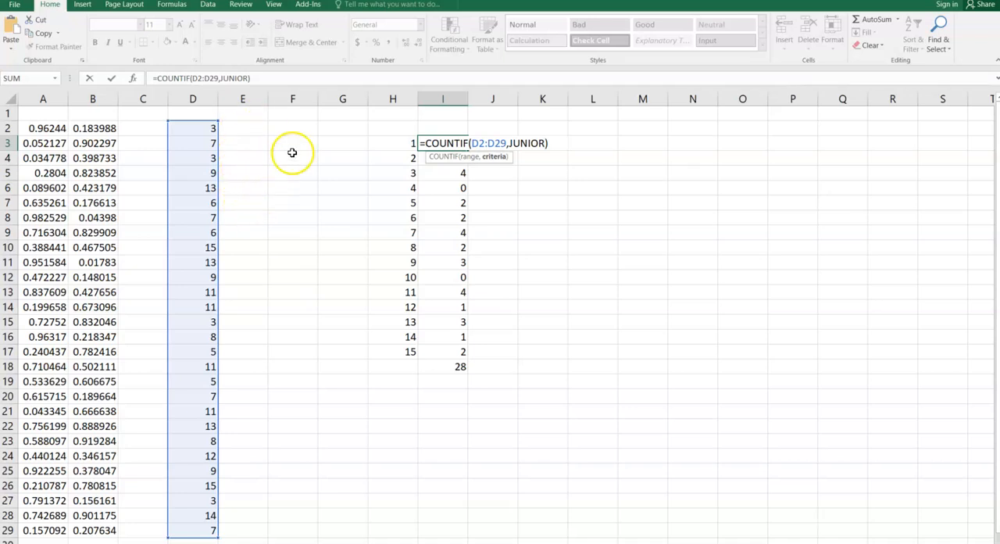
pyautogui.press('BackSpace')
pyautogui.press('BackSpace')
pyautogui.press('BackSpace')
pyautogui.press('BackSpace')
pyautogui.press('BackSpace')
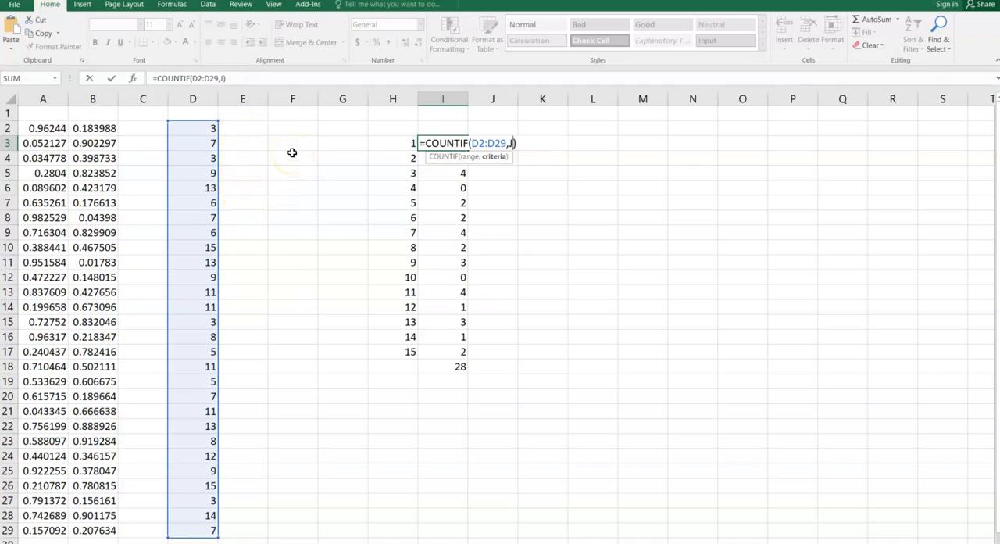
pyautogui.press('Return')
pyautogui.press('F9')
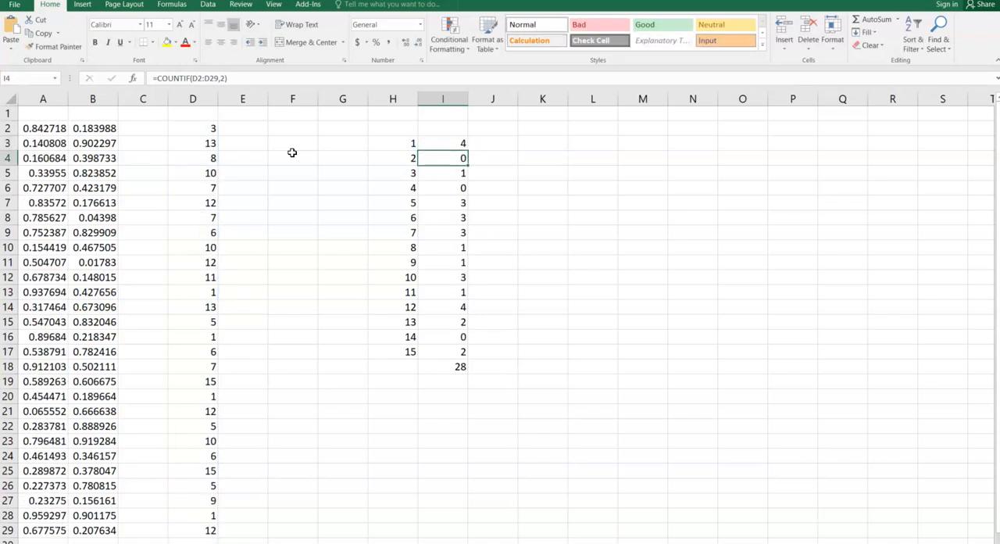
pyautogui.click(486, 309)
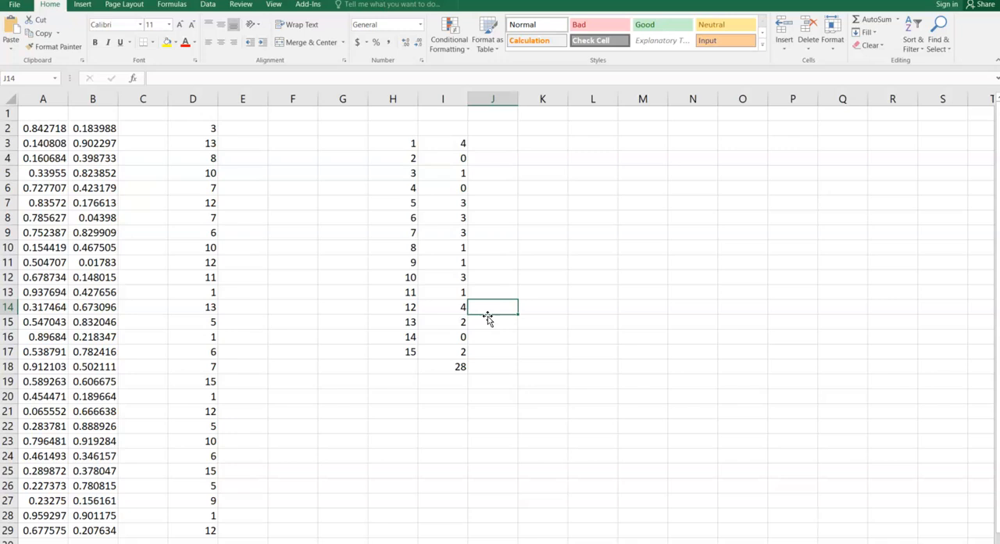